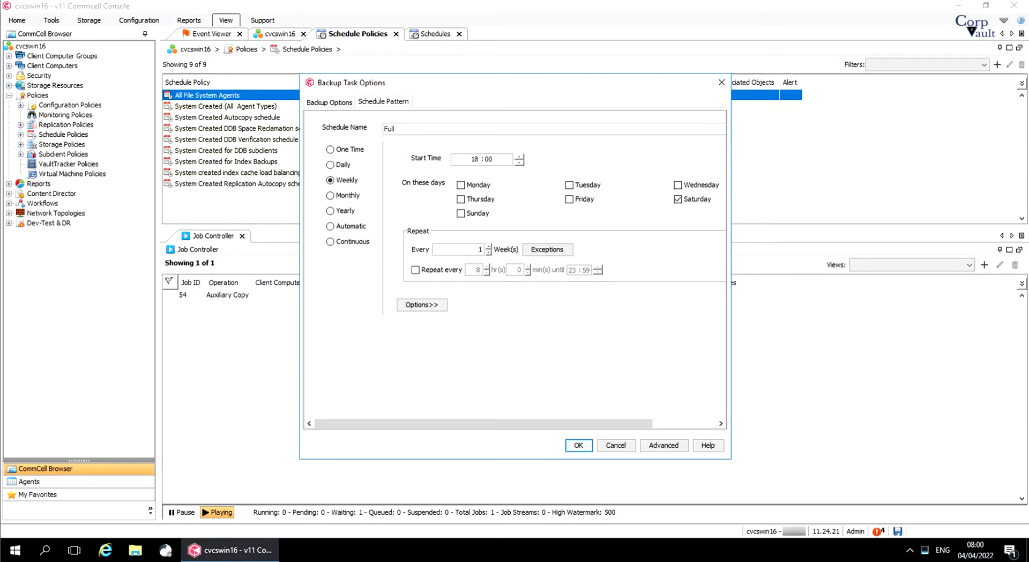
Switch the Full schedule to One Time and review its date selection and time zone options.
{"action": "left_click", "coordinate": [344, 155]}
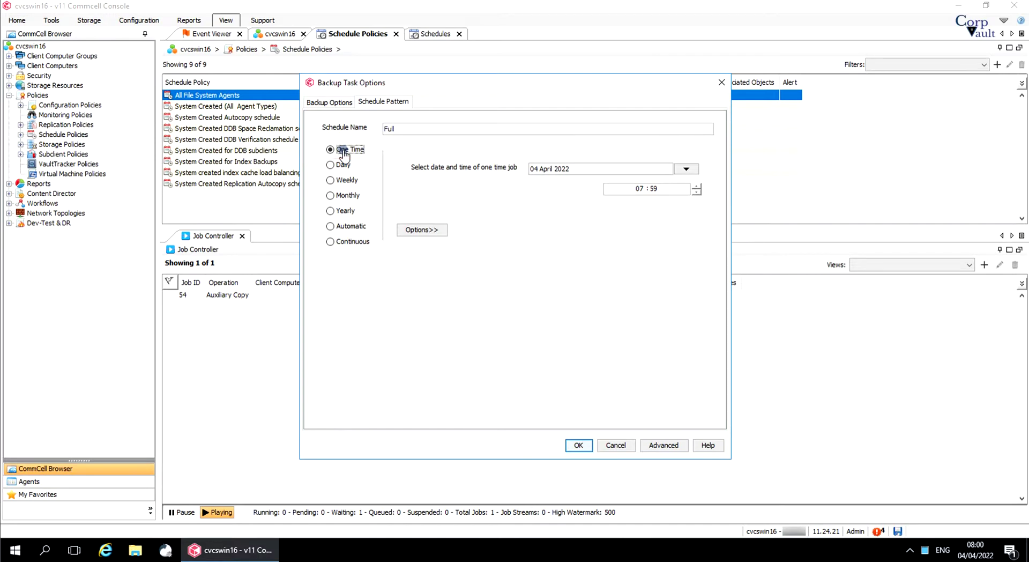
{"action": "left_click", "coordinate": [686, 169]}
{"action": "left_click", "coordinate": [686, 169]}
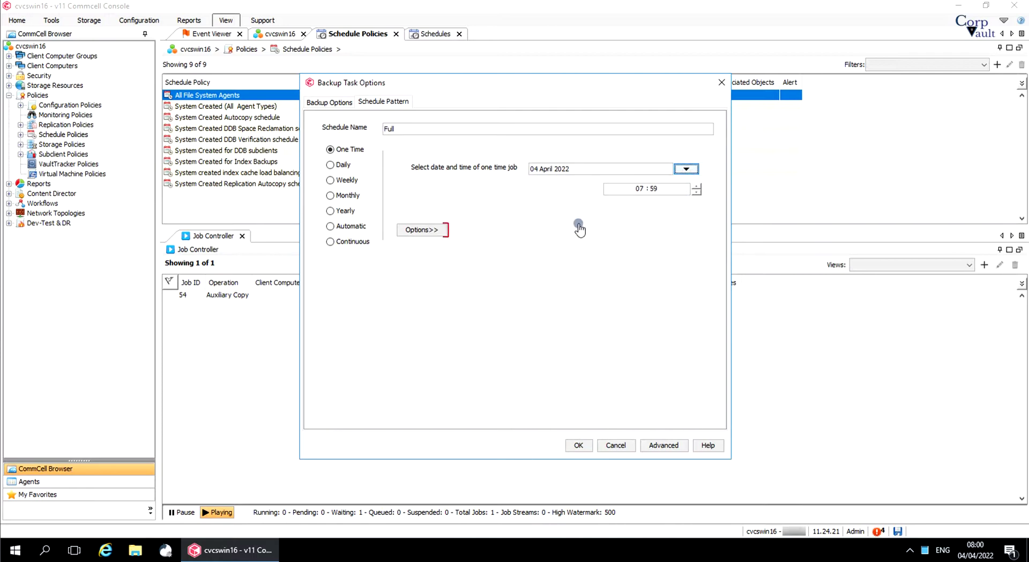
{"action": "left_click", "coordinate": [421, 230]}
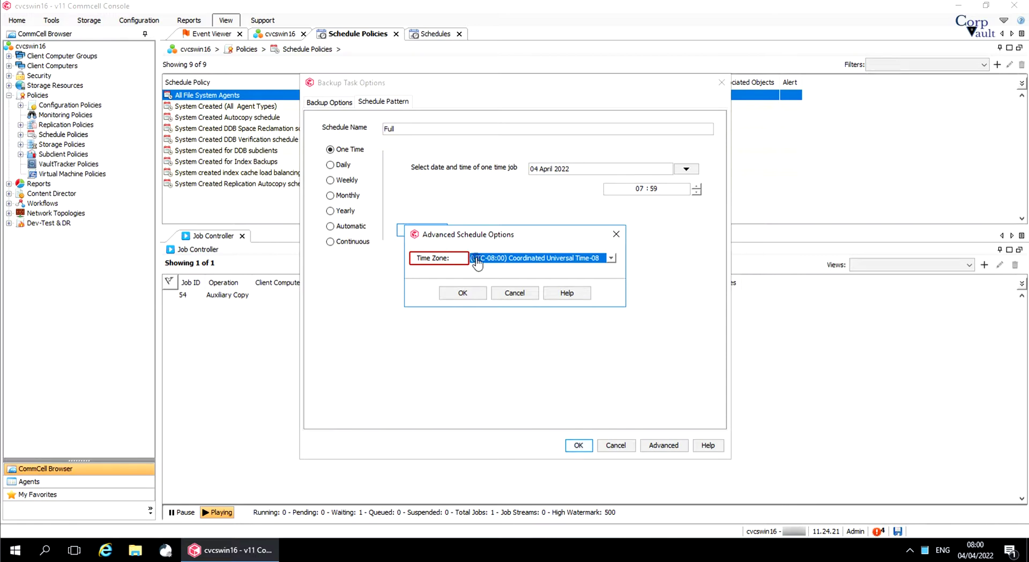
{"action": "left_click", "coordinate": [504, 294]}
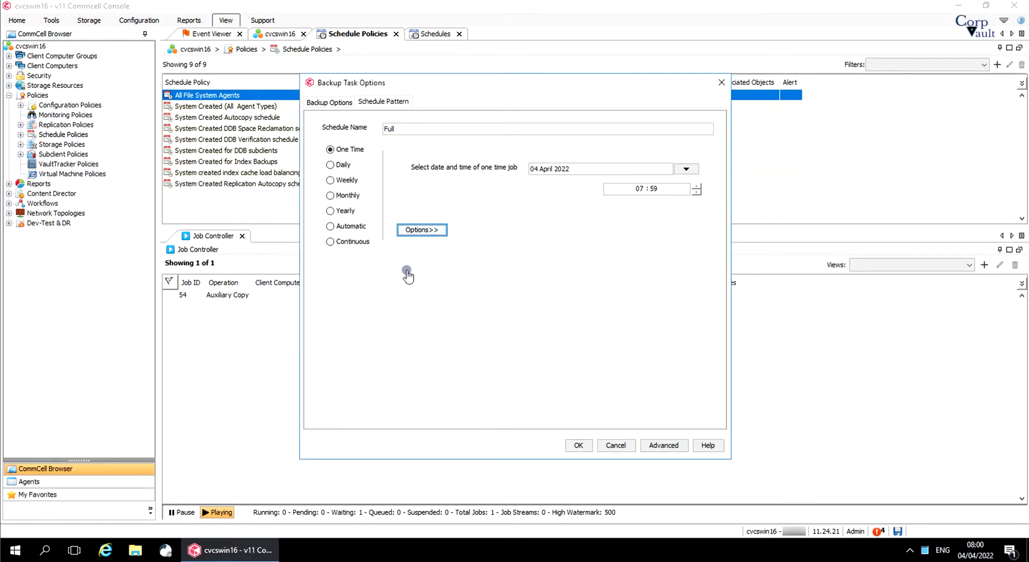
Switch the schedule to Daily and choose days 12, 18 and 31 for a new exception.
{"action": "left_click", "coordinate": [331, 165]}
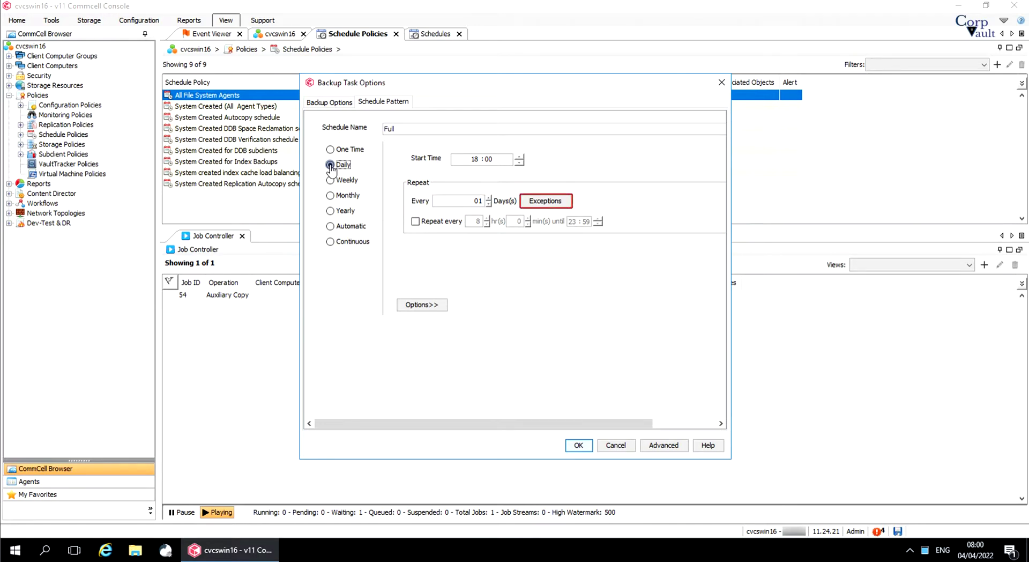
{"action": "left_click", "coordinate": [569, 204]}
{"action": "left_click", "coordinate": [622, 238]}
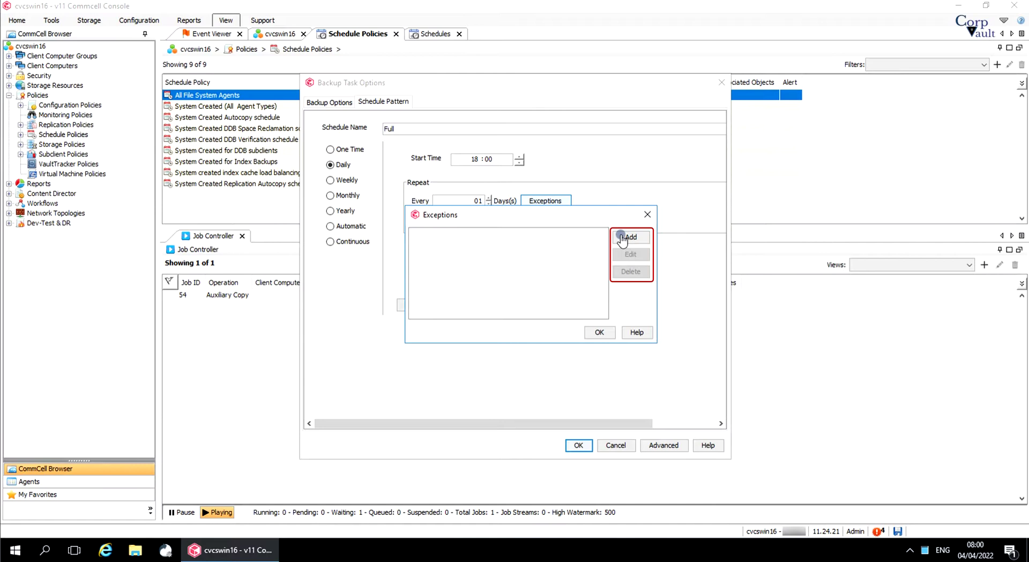
{"action": "left_click", "coordinate": [629, 239]}
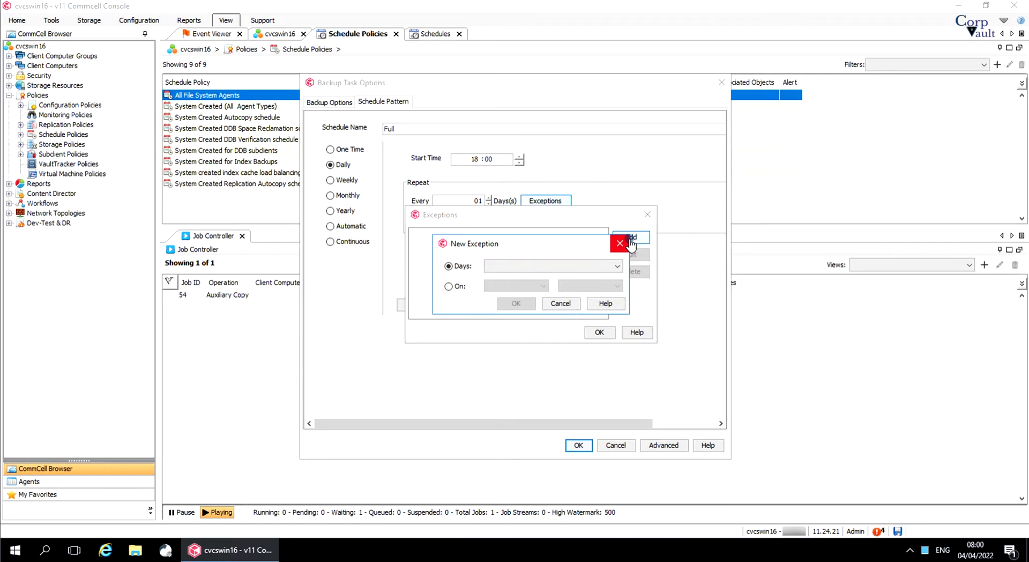
{"action": "left_click", "coordinate": [586, 272]}
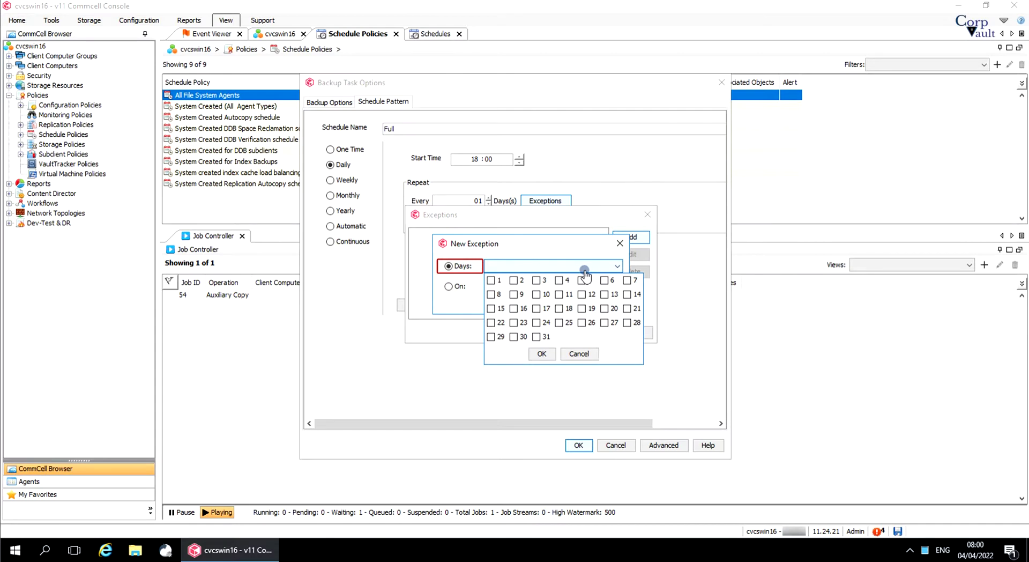
{"action": "left_click", "coordinate": [582, 295]}
{"action": "left_click", "coordinate": [557, 310]}
{"action": "left_click", "coordinate": [536, 337]}
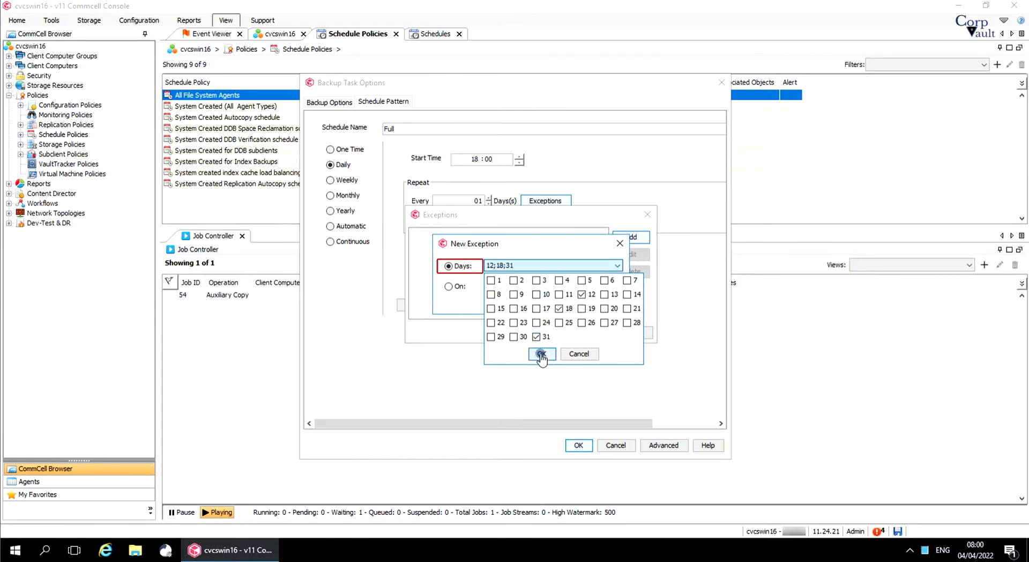
{"action": "left_click", "coordinate": [541, 353]}
Try basing the new exception on the Fourth occurrence, review the weekday choices, and discard the exception.
{"action": "left_click", "coordinate": [448, 287]}
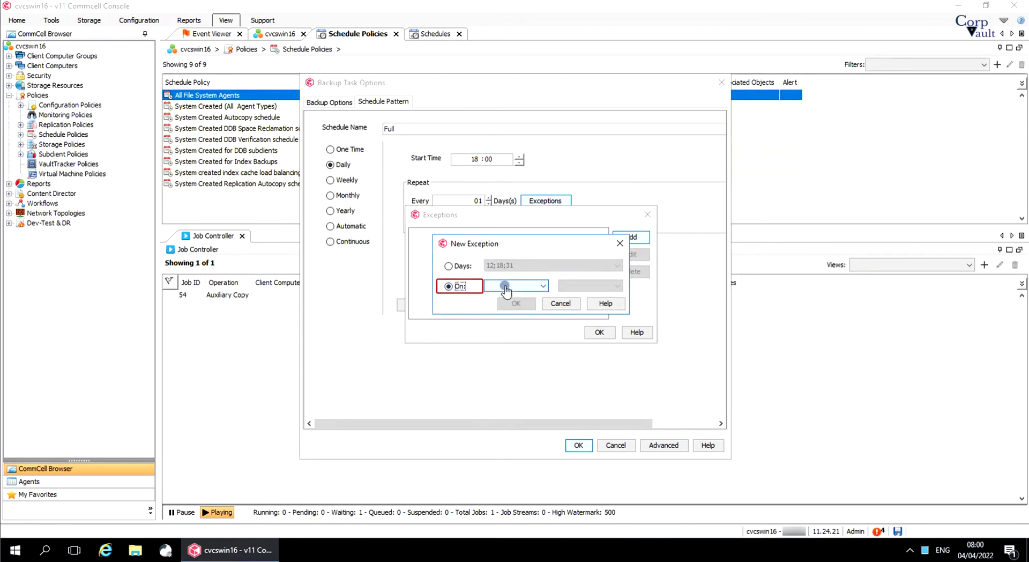
{"action": "left_click", "coordinate": [506, 287]}
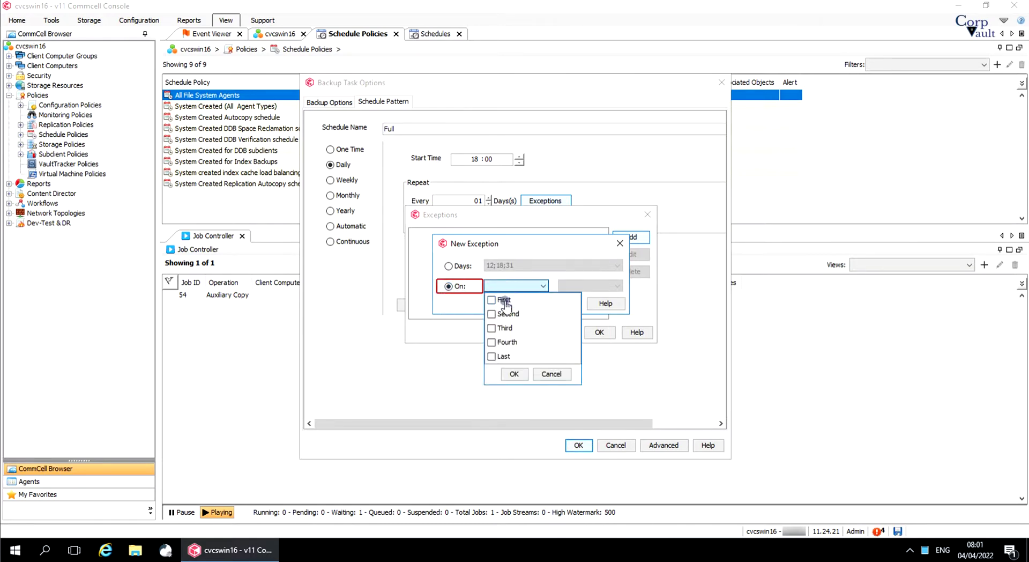
{"action": "left_click", "coordinate": [507, 342]}
{"action": "left_click", "coordinate": [590, 286]}
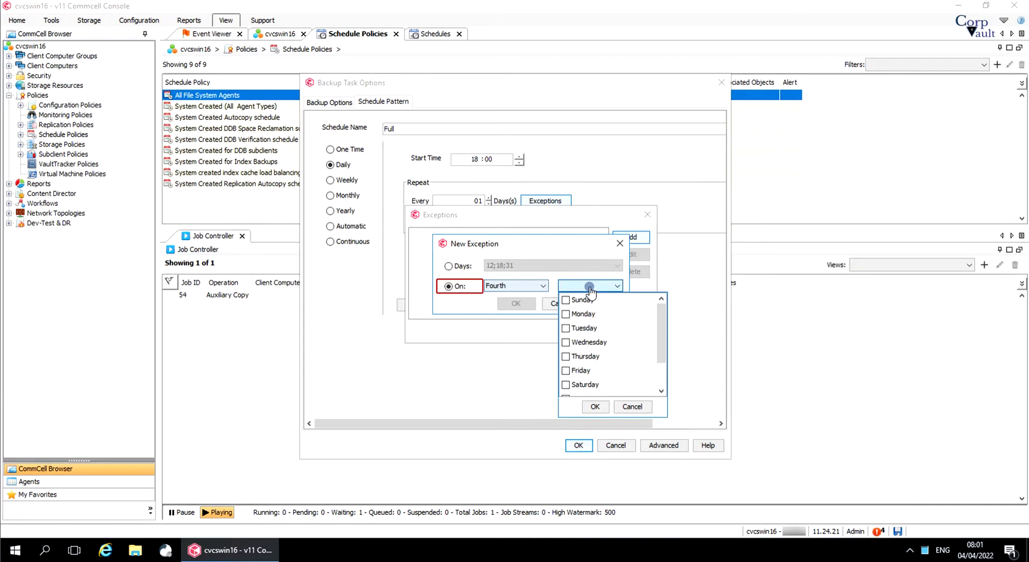
{"action": "left_click", "coordinate": [663, 379]}
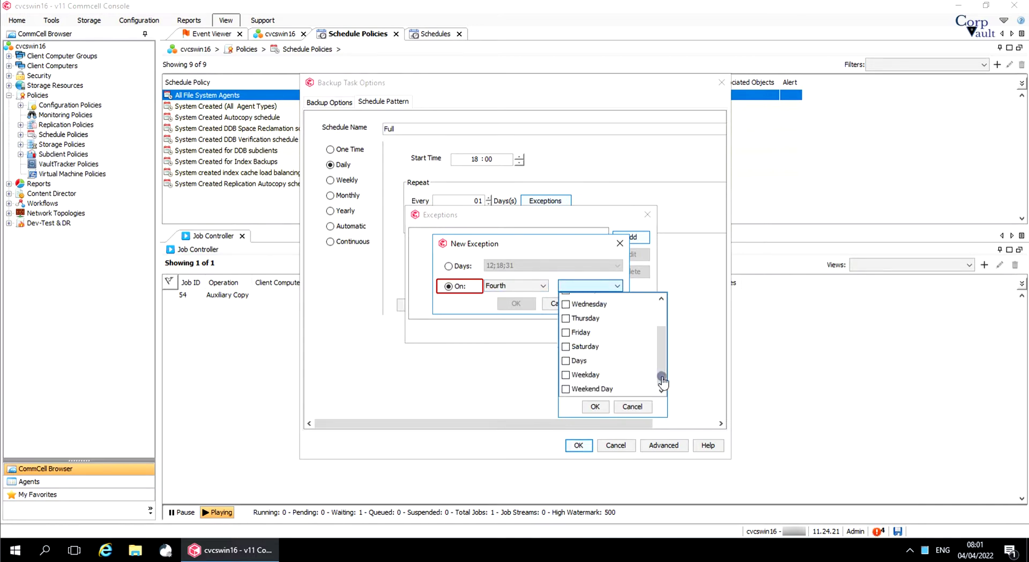
{"action": "left_click_drag", "start_coordinate": [663, 380], "coordinate": [655, 344]}
{"action": "scroll", "coordinate": [643, 375], "scroll_direction": "up", "scroll_amount": 2}
{"action": "left_click", "coordinate": [633, 406]}
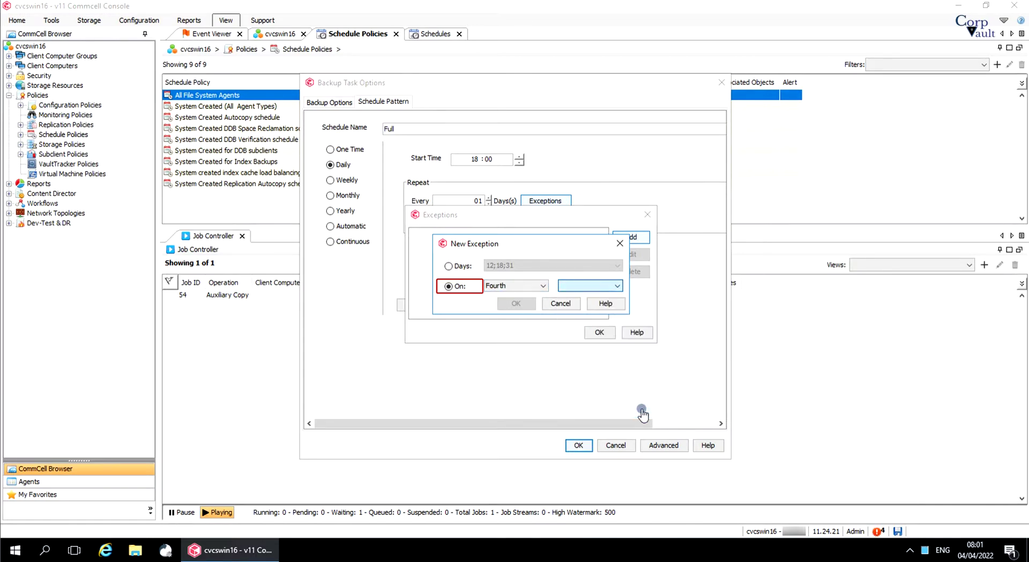
{"action": "left_click", "coordinate": [561, 303]}
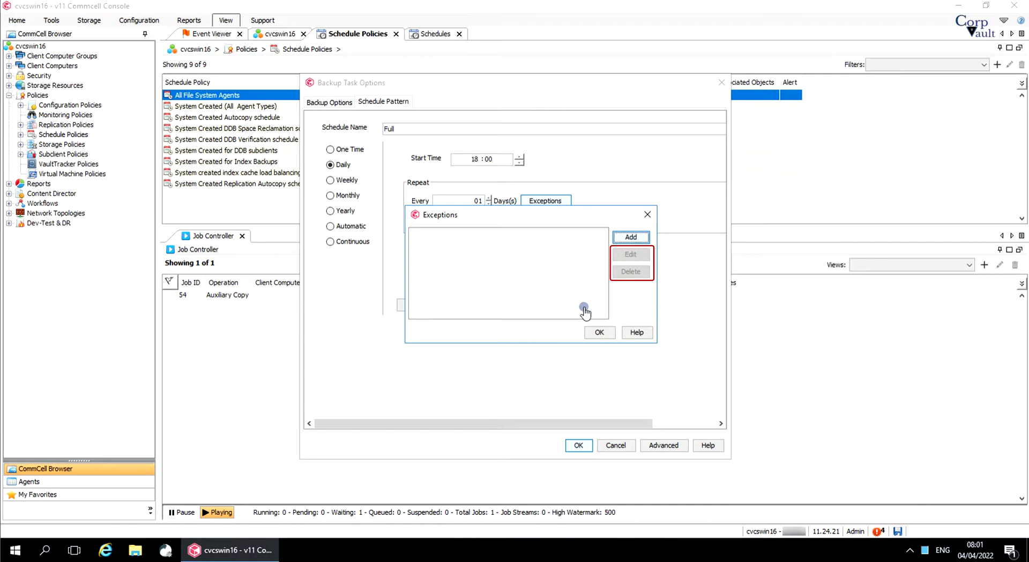
{"action": "left_click", "coordinate": [647, 215]}
Enable repeating every 8 hours until 23:59 for the daily schedule and review its recurrence range and time zone options.
{"action": "left_click", "coordinate": [427, 222]}
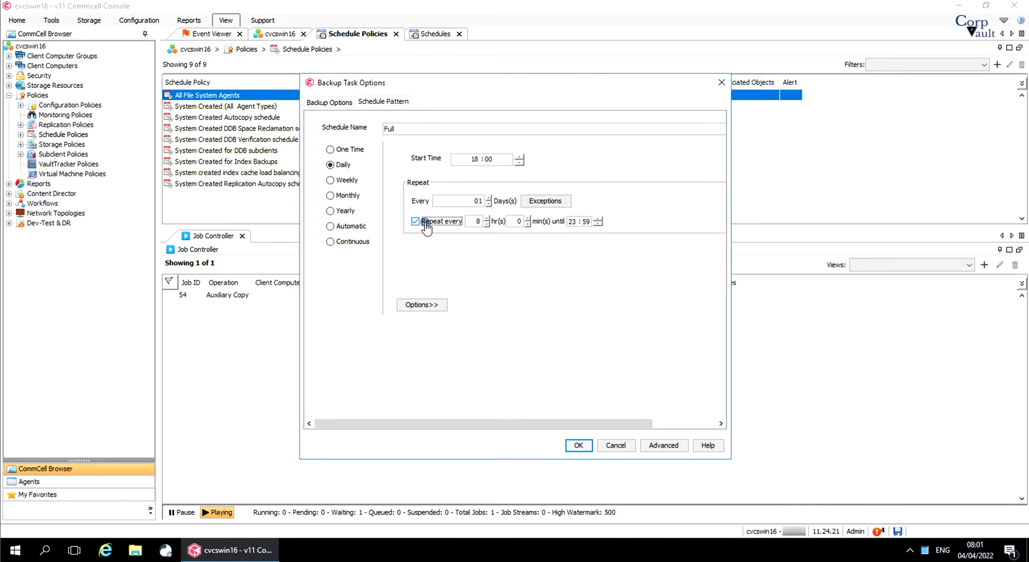
{"action": "left_click", "coordinate": [444, 306]}
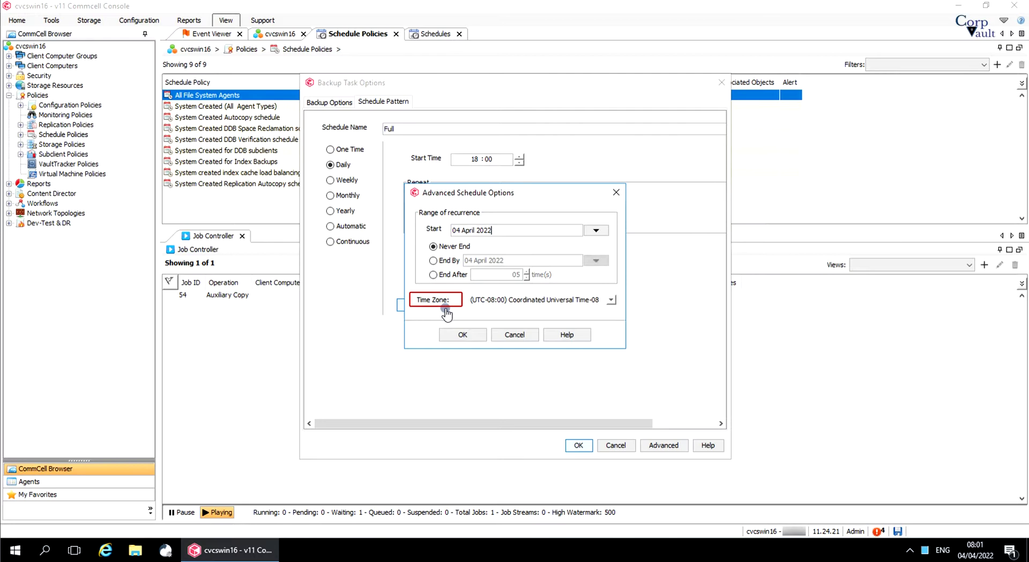
{"action": "left_click", "coordinate": [534, 335]}
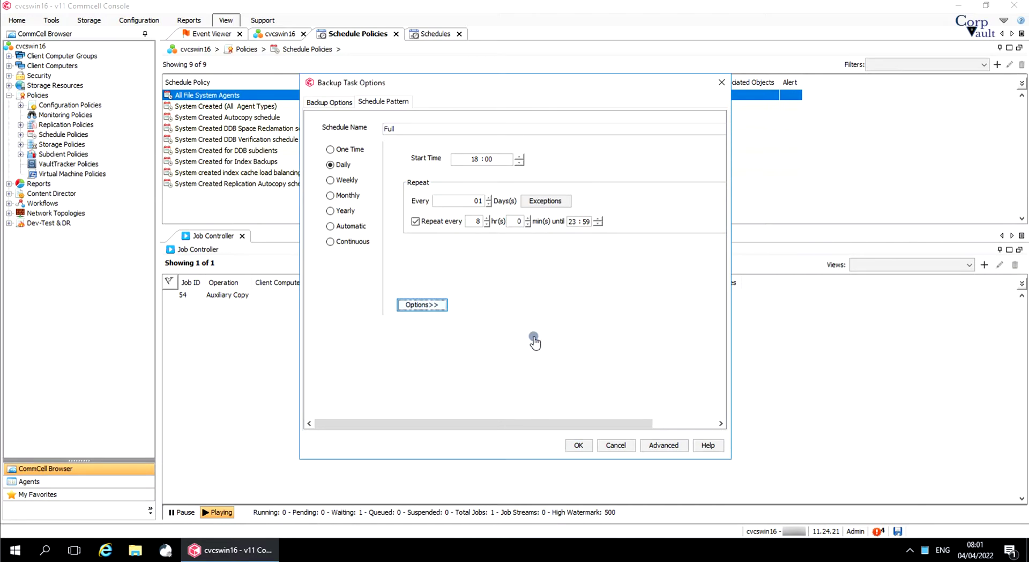
Switch the schedule to Weekly, try a new exception on the Last occurrence, and discard it.
{"action": "left_click", "coordinate": [354, 181]}
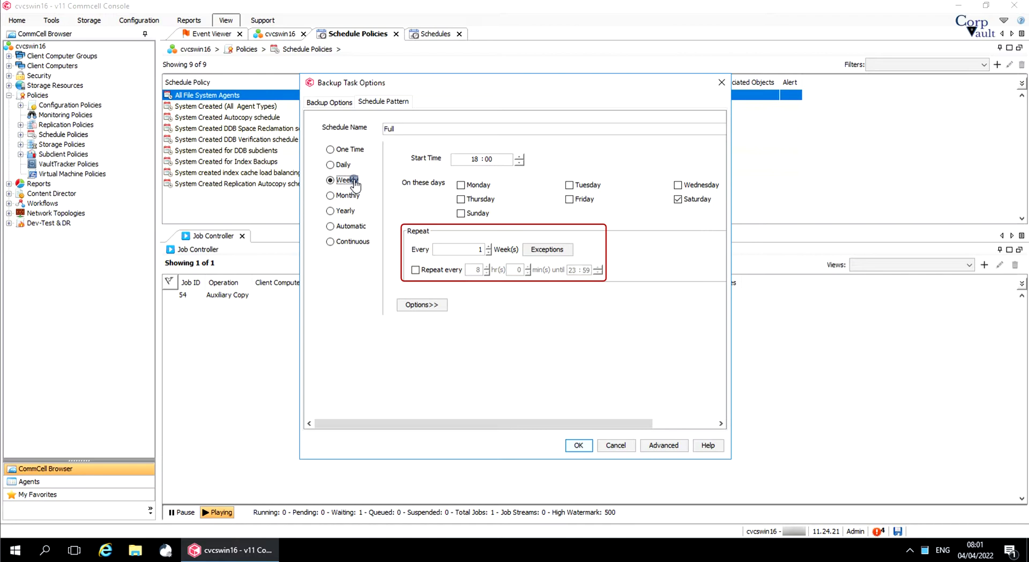
{"action": "left_click", "coordinate": [572, 255]}
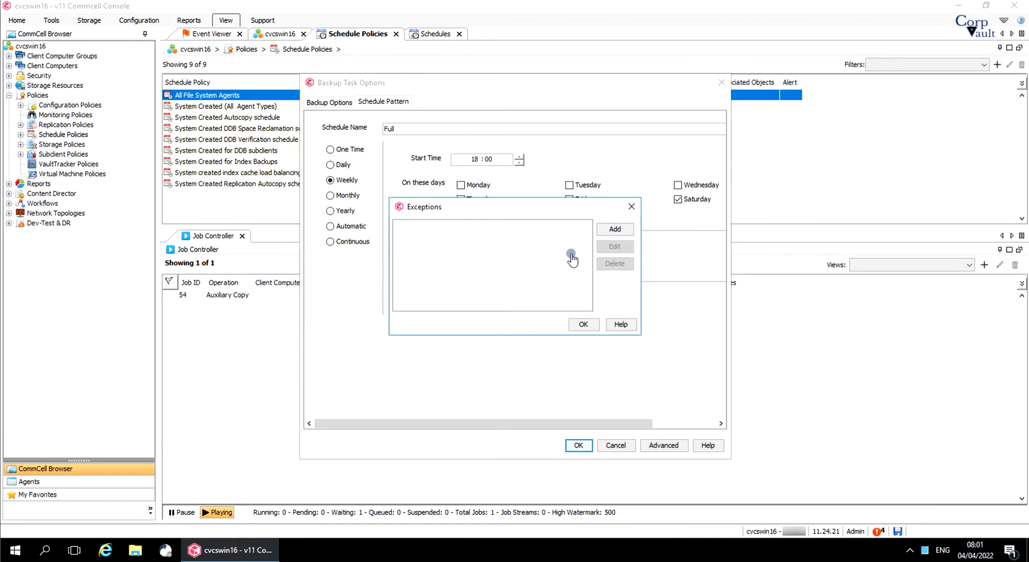
{"action": "left_click", "coordinate": [626, 231]}
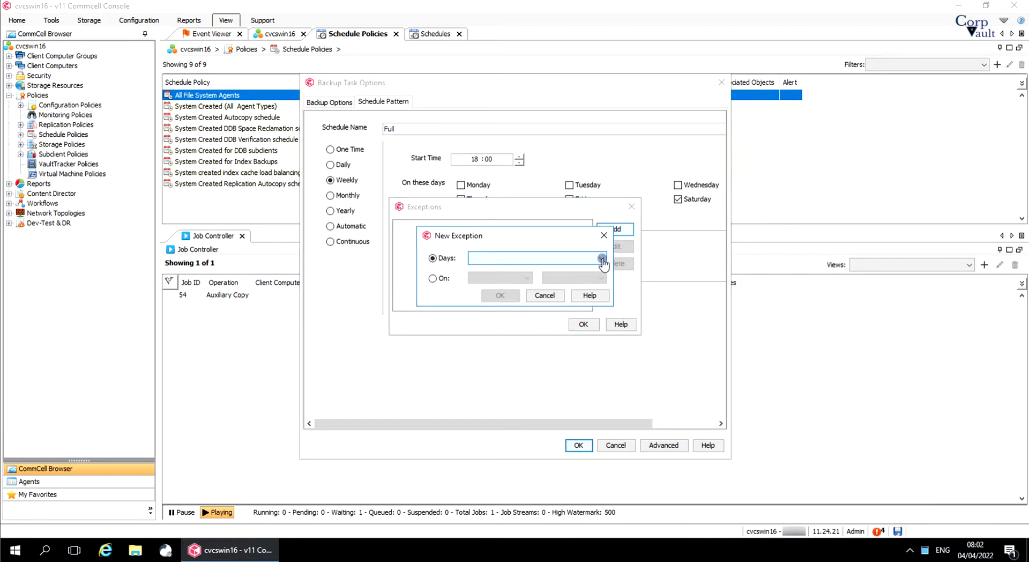
{"action": "left_click", "coordinate": [602, 258]}
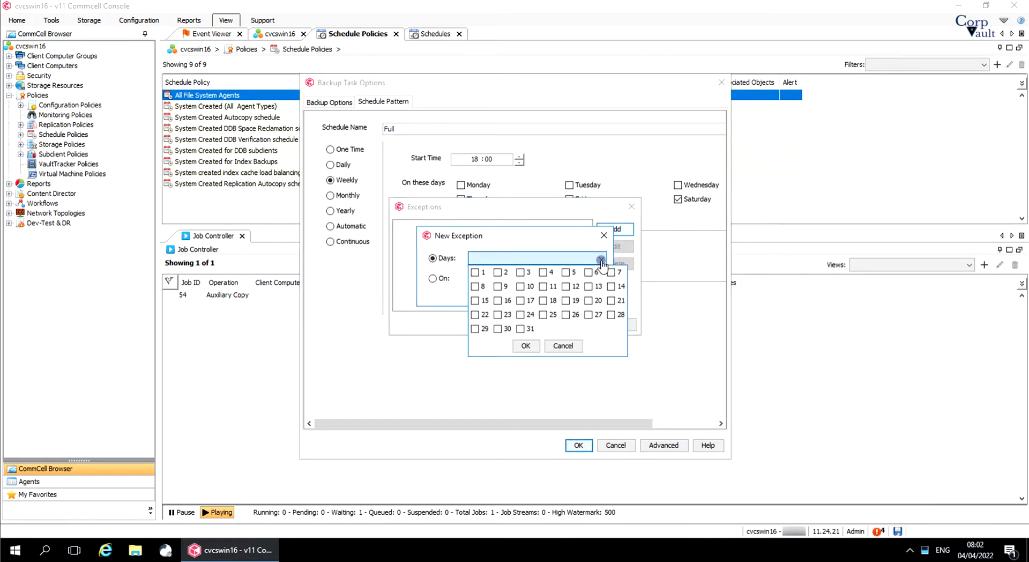
{"action": "left_click", "coordinate": [602, 259]}
{"action": "left_click", "coordinate": [432, 278]}
{"action": "left_click", "coordinate": [527, 278]}
{"action": "left_click", "coordinate": [482, 348]}
{"action": "left_click", "coordinate": [601, 278]}
{"action": "left_click", "coordinate": [601, 278]}
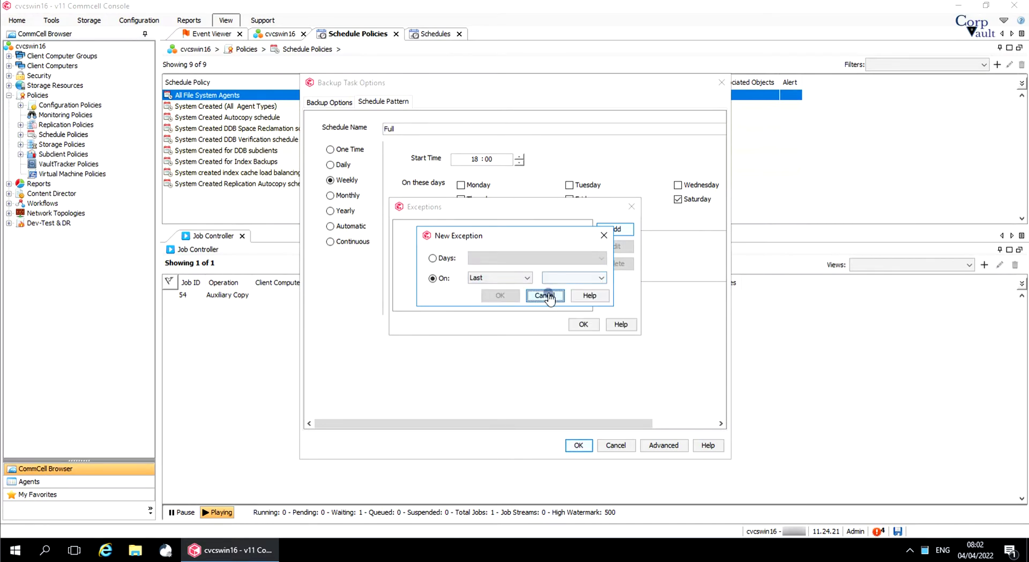
{"action": "left_click", "coordinate": [536, 295]}
{"action": "left_click", "coordinate": [631, 207]}
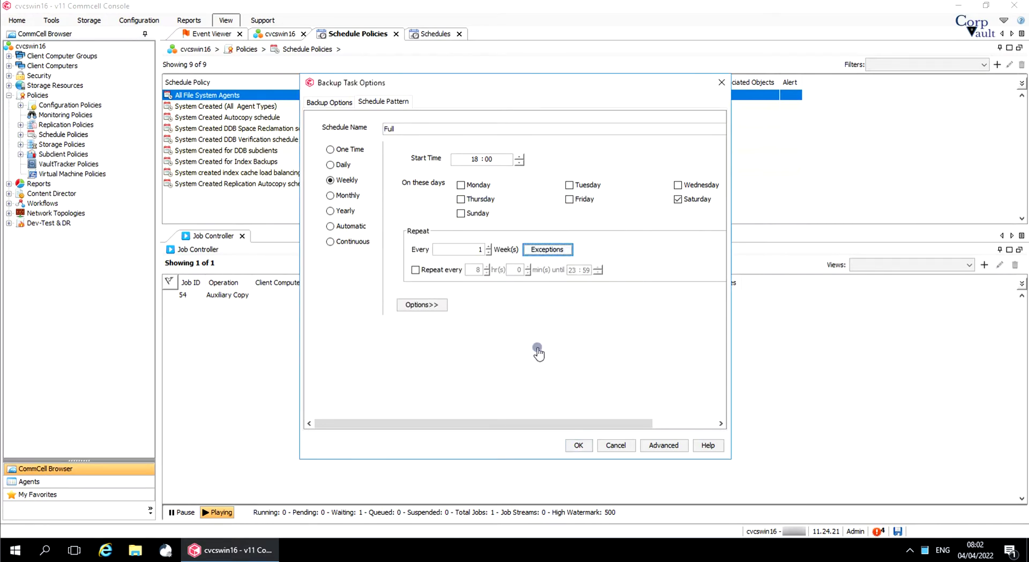
Review the weekly schedule's recurrence range and time zone options without changing them.
{"action": "left_click", "coordinate": [440, 307]}
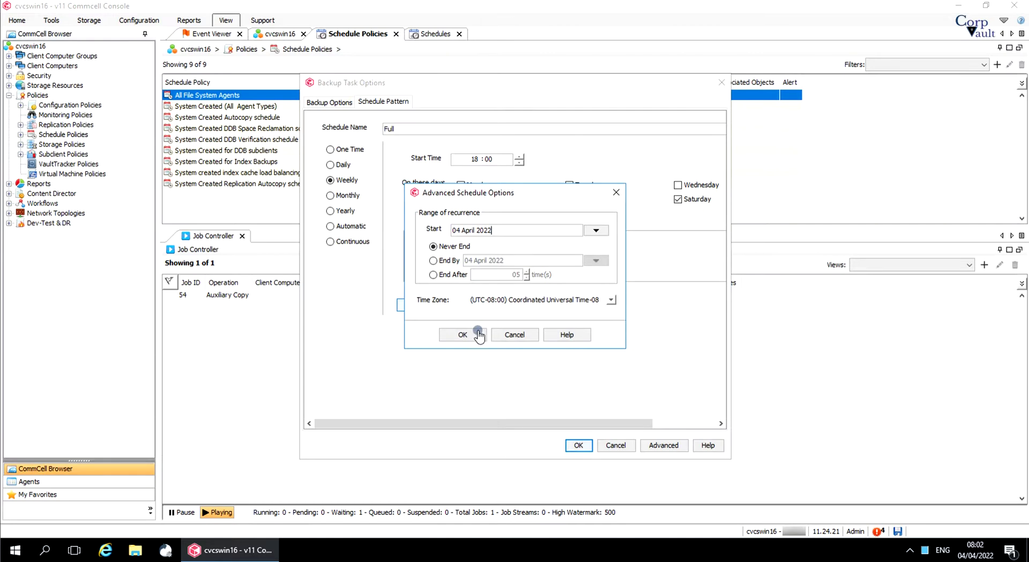
{"action": "left_click", "coordinate": [523, 336]}
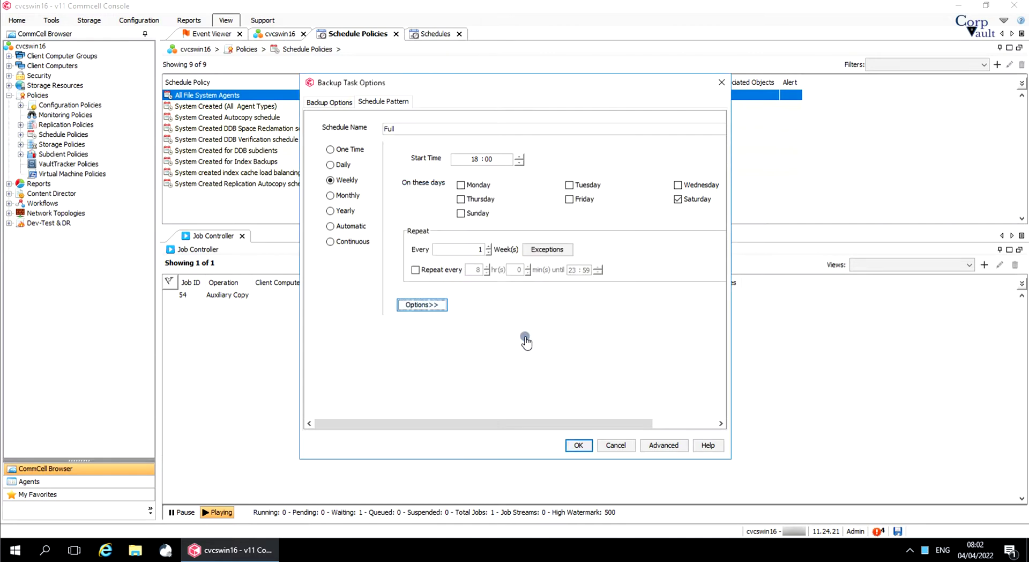
Switch the schedule to Monthly and set it to run on the first Sunday.
{"action": "left_click", "coordinate": [342, 197]}
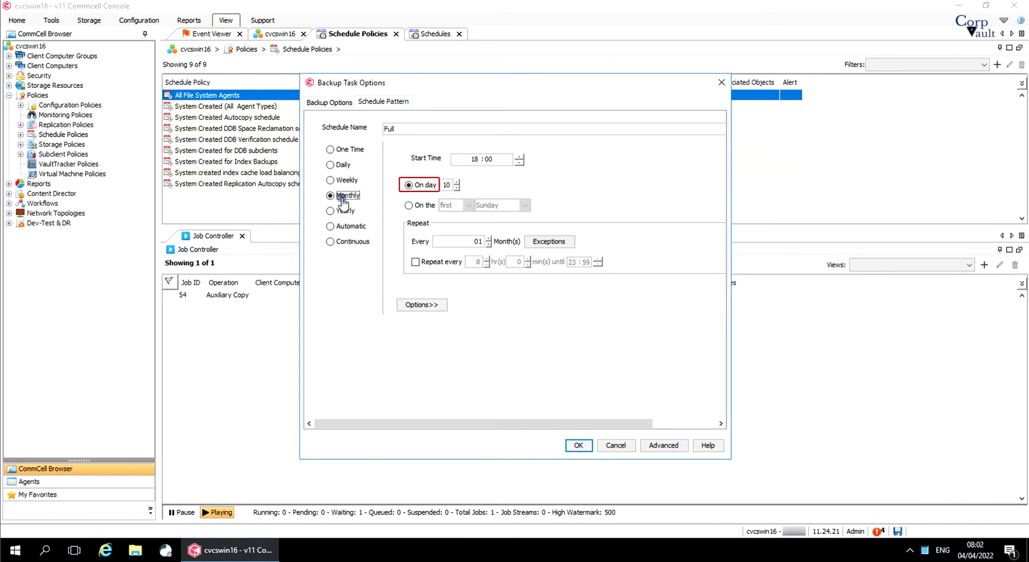
{"action": "left_click", "coordinate": [408, 205]}
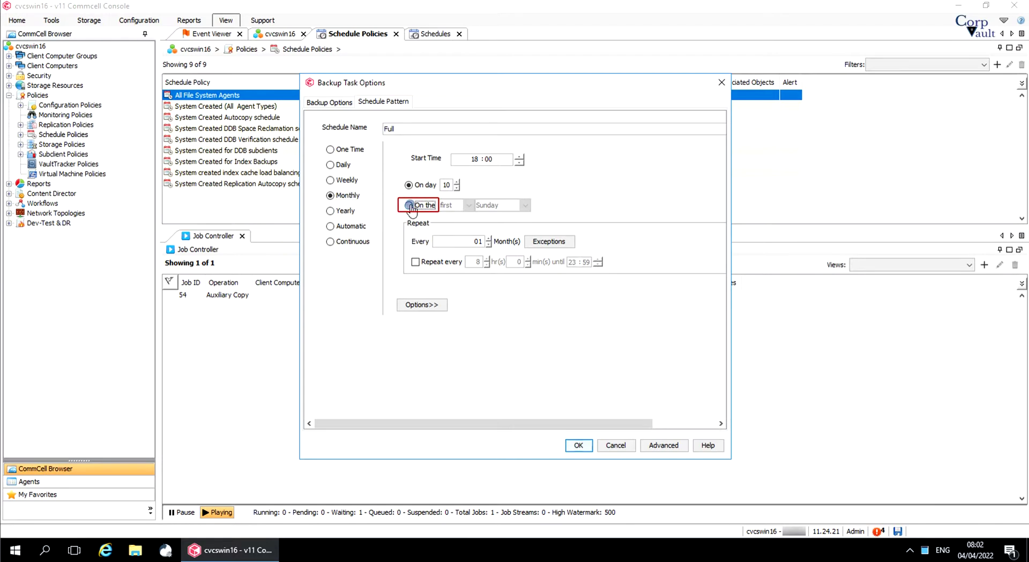
{"action": "left_click", "coordinate": [469, 205]}
{"action": "scroll", "coordinate": [470, 241], "scroll_direction": "down", "scroll_amount": 1}
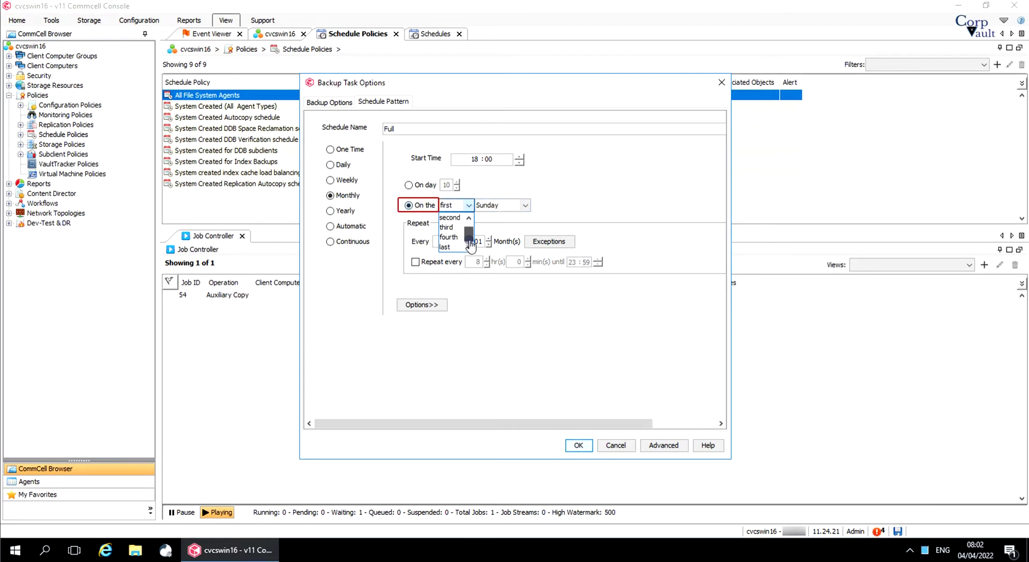
{"action": "left_click", "coordinate": [525, 205]}
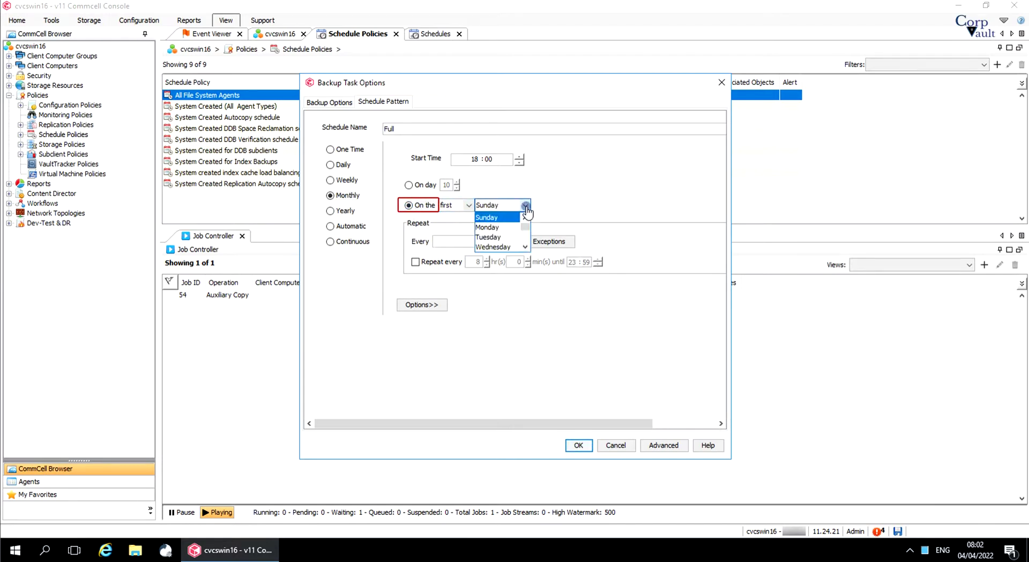
{"action": "mouse_move", "coordinate": [526, 228]}
{"action": "left_mouse_down"}
{"action": "mouse_move", "coordinate": [526, 245]}
{"action": "mouse_move", "coordinate": [526, 221]}
{"action": "left_mouse_up"}
{"action": "left_click", "coordinate": [559, 204]}
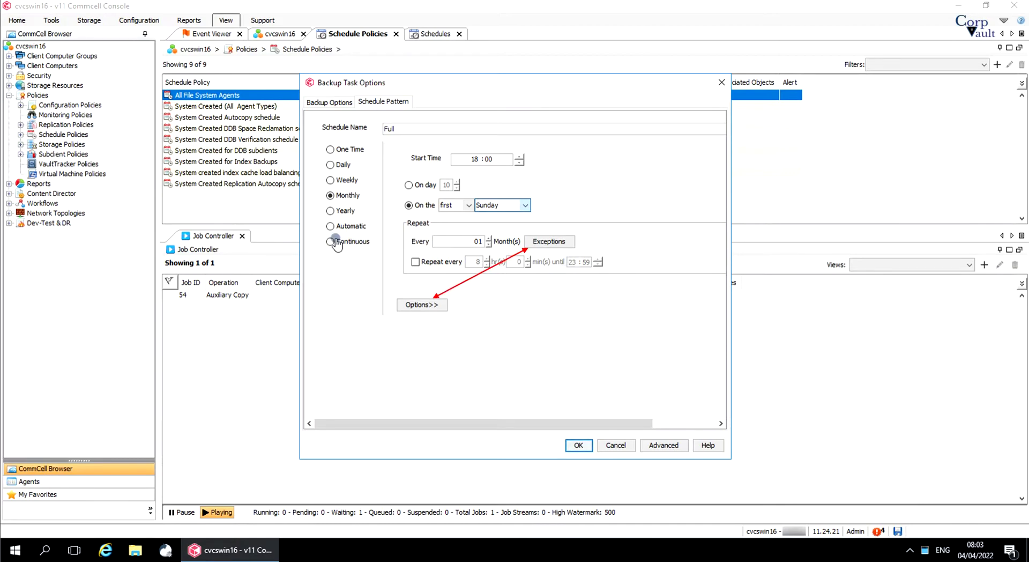
Switch the schedule to Yearly, check the day-of-month option, and set it to run on the first Monday of January.
{"action": "left_click", "coordinate": [340, 212]}
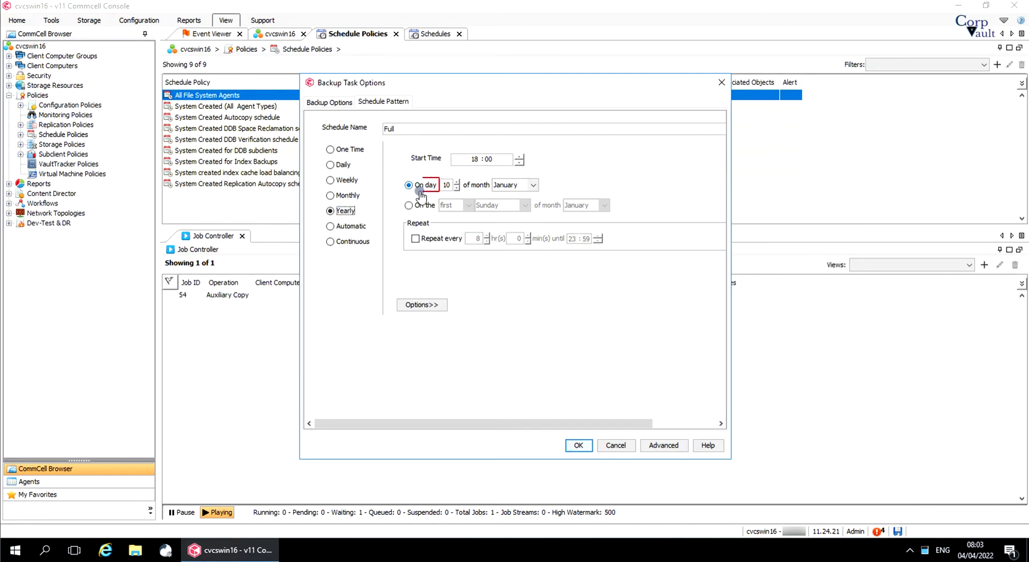
{"action": "left_click", "coordinate": [539, 187]}
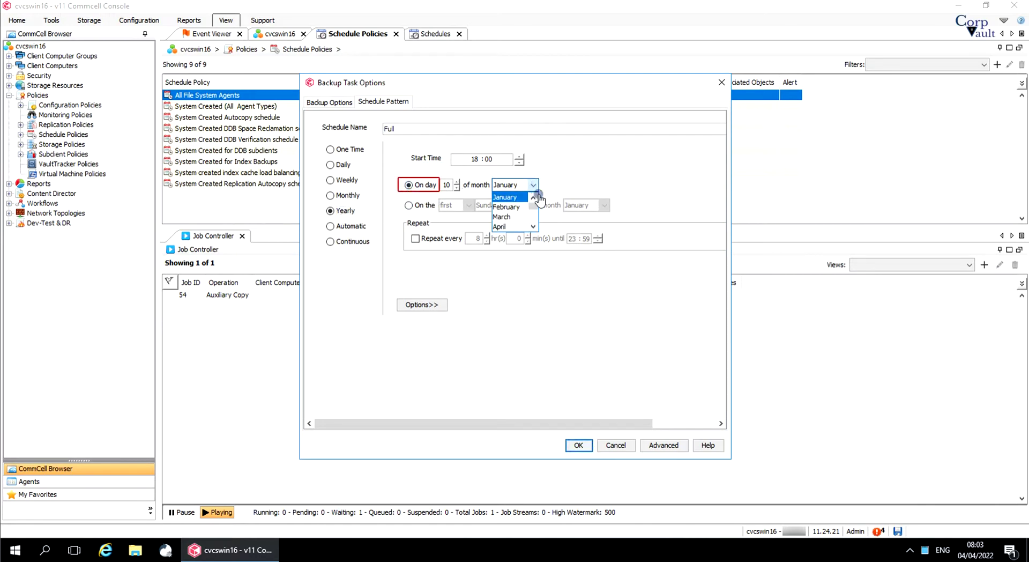
{"action": "left_click", "coordinate": [547, 190]}
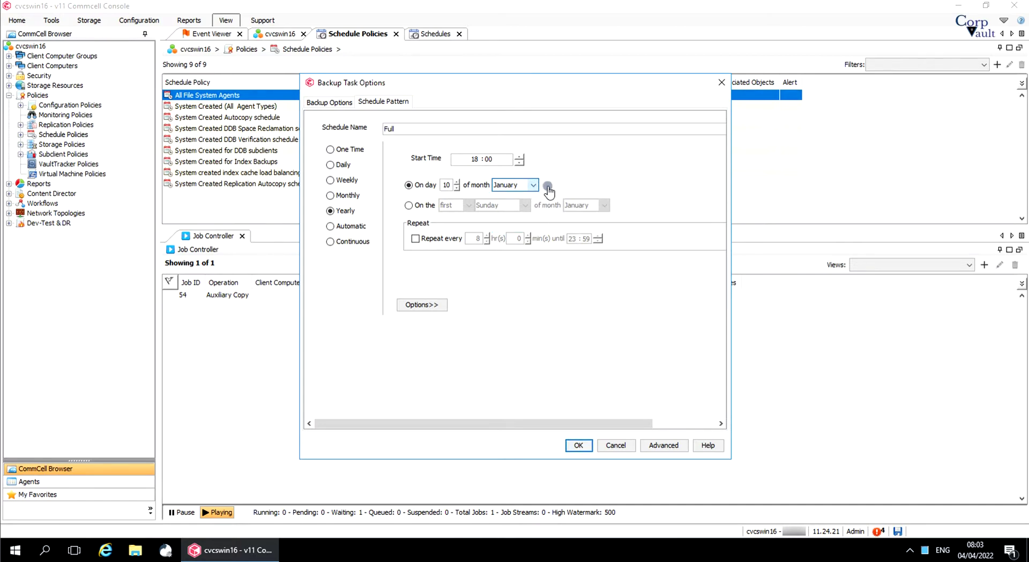
{"action": "left_click", "coordinate": [409, 205]}
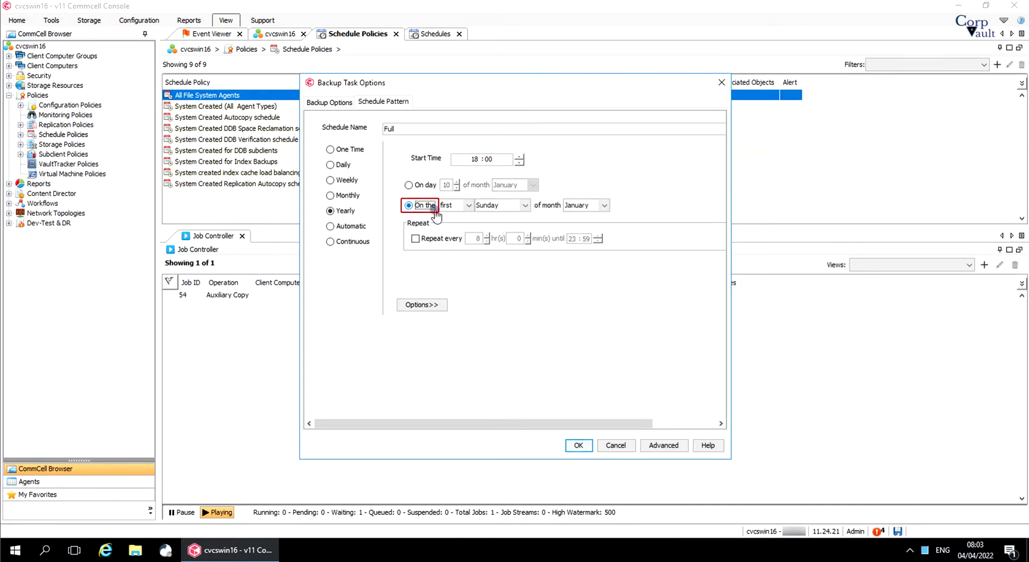
{"action": "left_click", "coordinate": [525, 206]}
{"action": "left_click", "coordinate": [514, 228]}
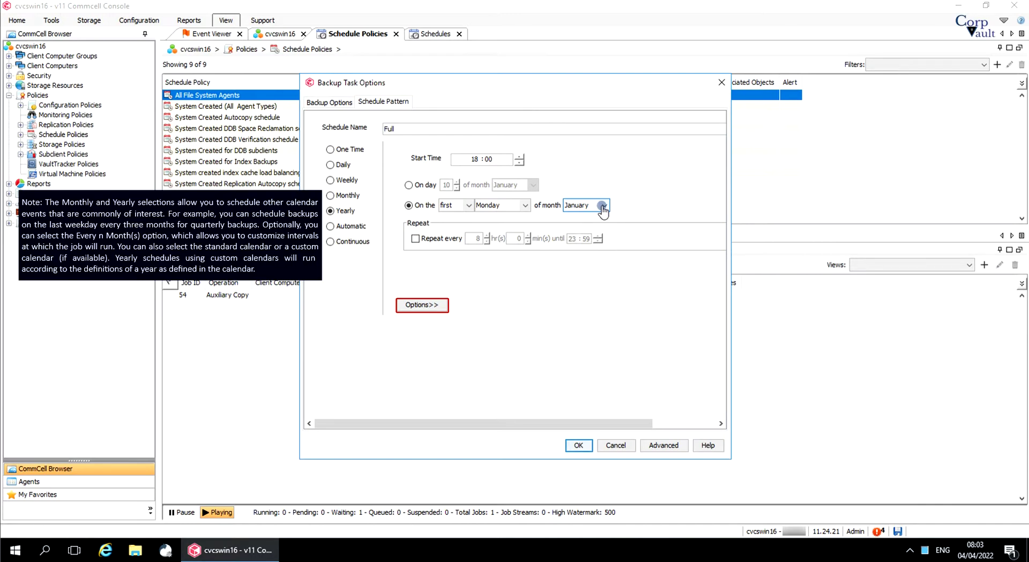
Switch the schedule to Automatic, enlarge the dialog, and review its job interval, laptop and database settings.
{"action": "left_click", "coordinate": [352, 227]}
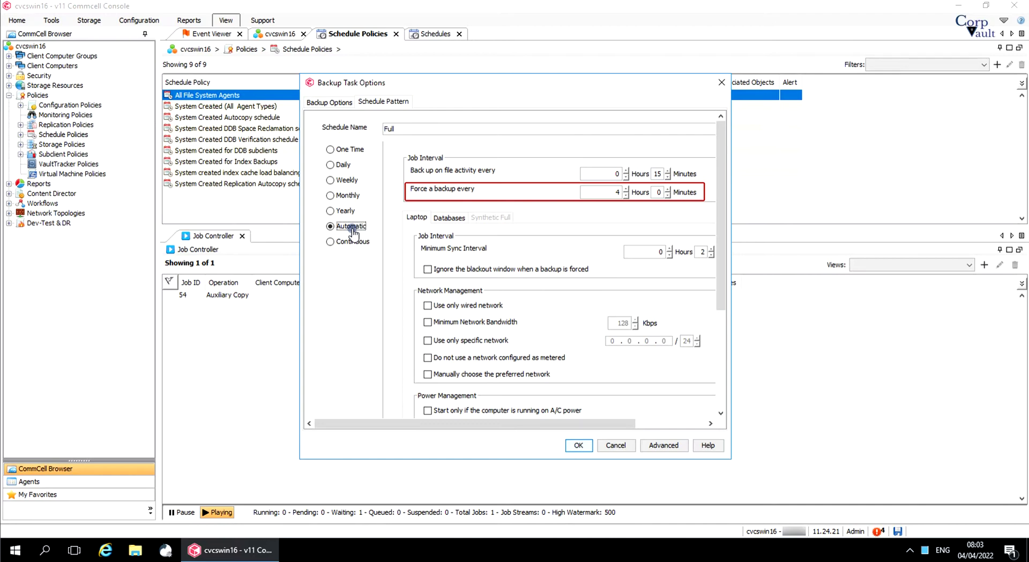
{"action": "scroll", "coordinate": [724, 382], "scroll_direction": "down", "scroll_amount": 2}
{"action": "left_click_drag", "start_coordinate": [730, 458], "coordinate": [828, 509]}
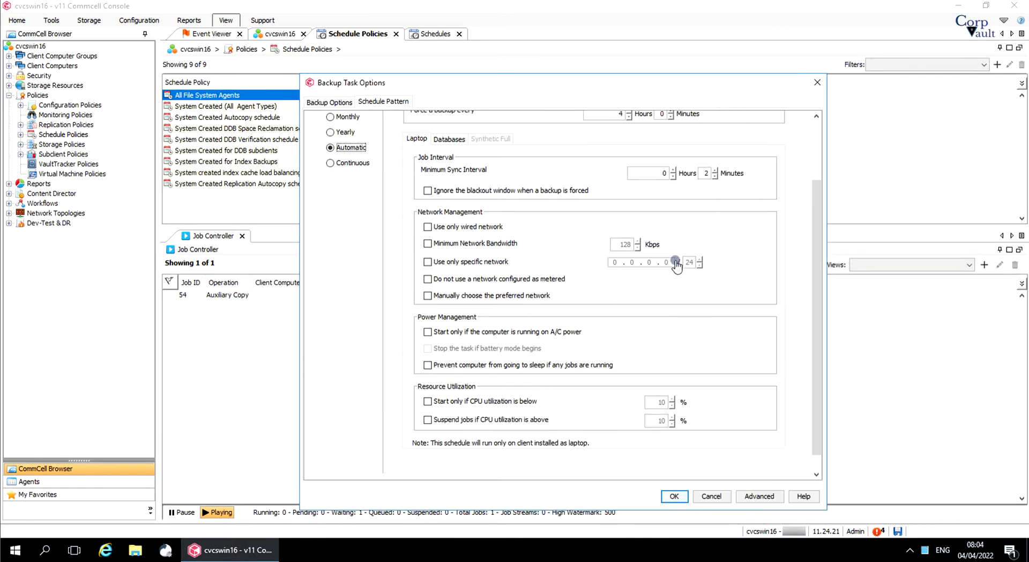
{"action": "left_click_drag", "start_coordinate": [816, 284], "coordinate": [815, 271]}
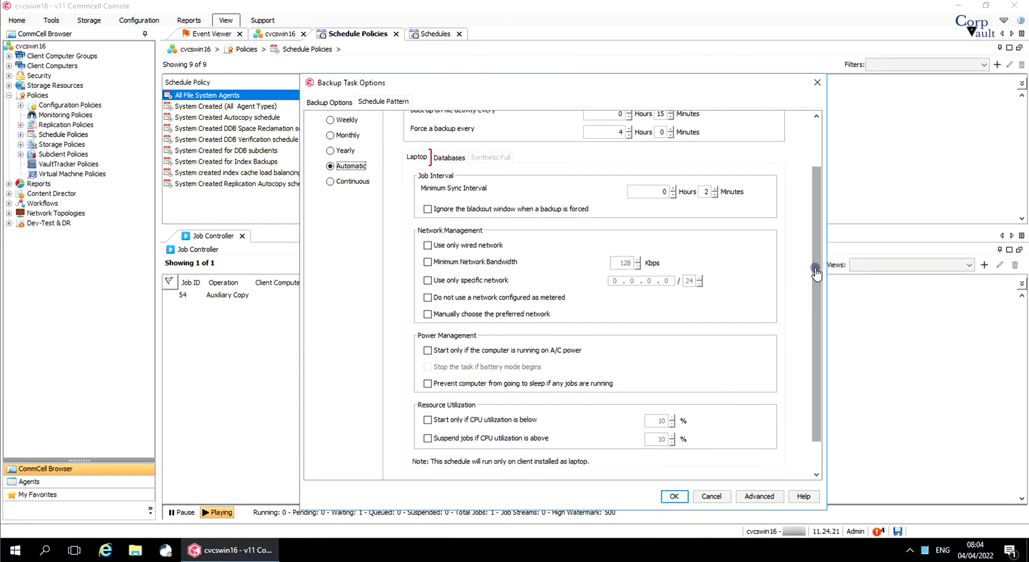
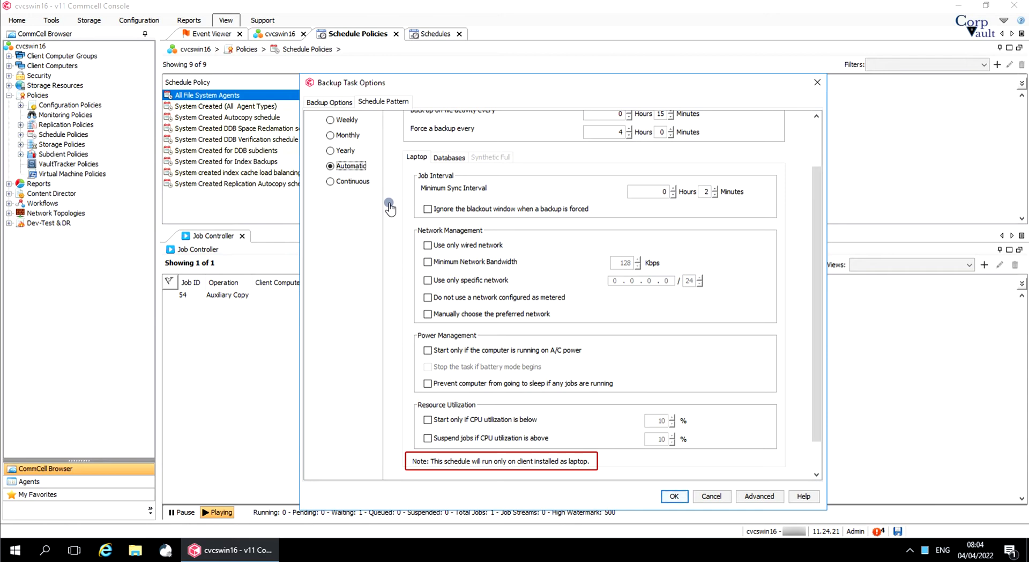
{"action": "left_click", "coordinate": [443, 157]}
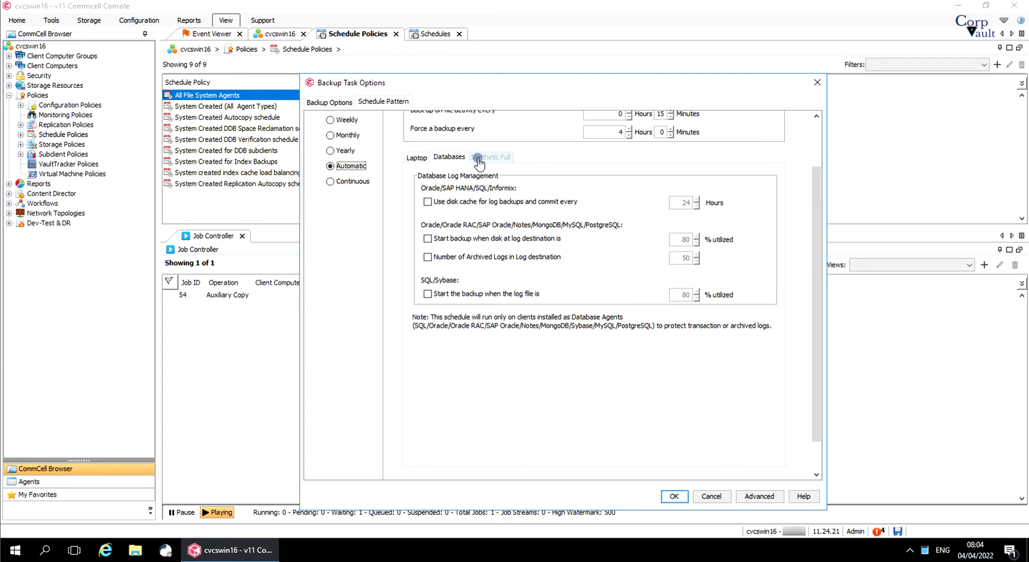
Change the backup type to Synthetic Full and review the automatic schedule's synthetic full run options.
{"action": "left_click", "coordinate": [340, 102]}
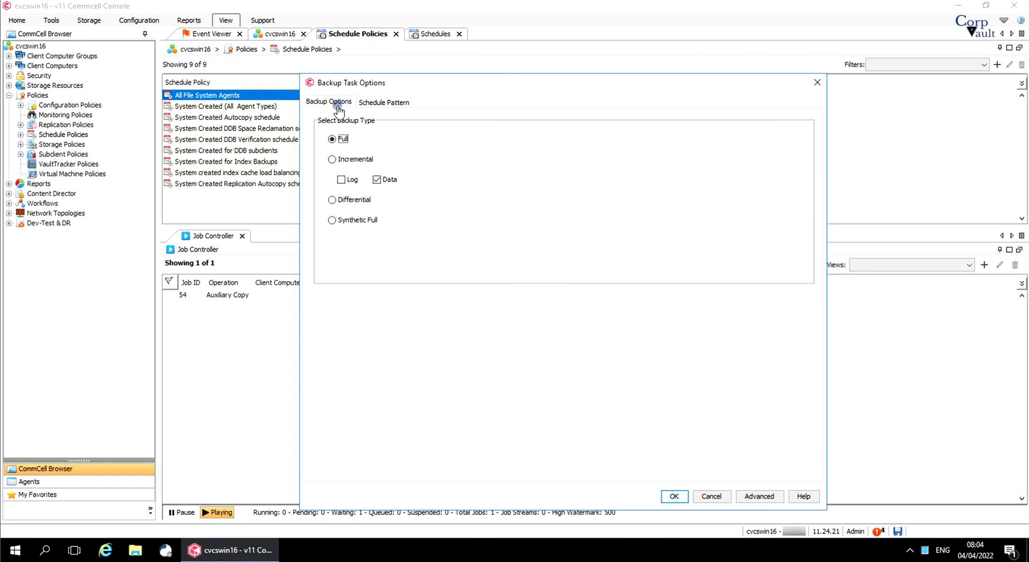
{"action": "left_click", "coordinate": [355, 220]}
{"action": "left_click", "coordinate": [377, 102]}
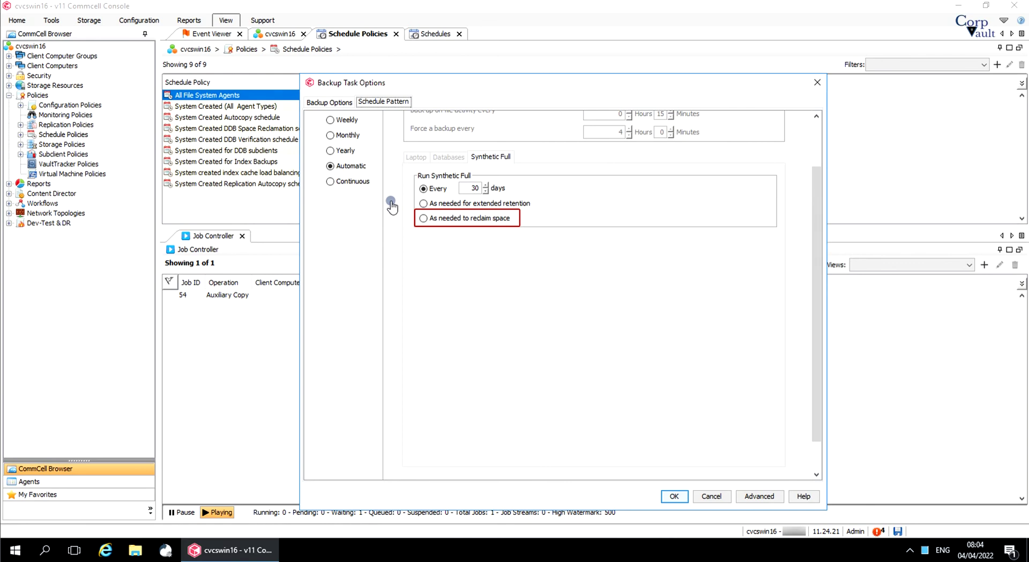
Switch the schedule to Continuous to review its job interval, and return it to the Weekly pattern on Saturday.
{"action": "left_click", "coordinate": [352, 183]}
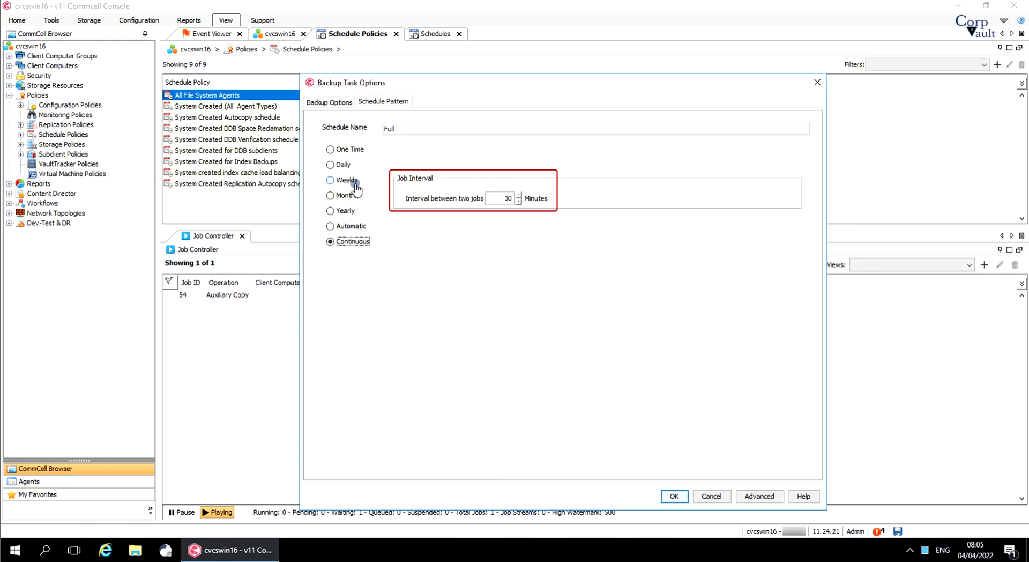
{"action": "left_click", "coordinate": [329, 102]}
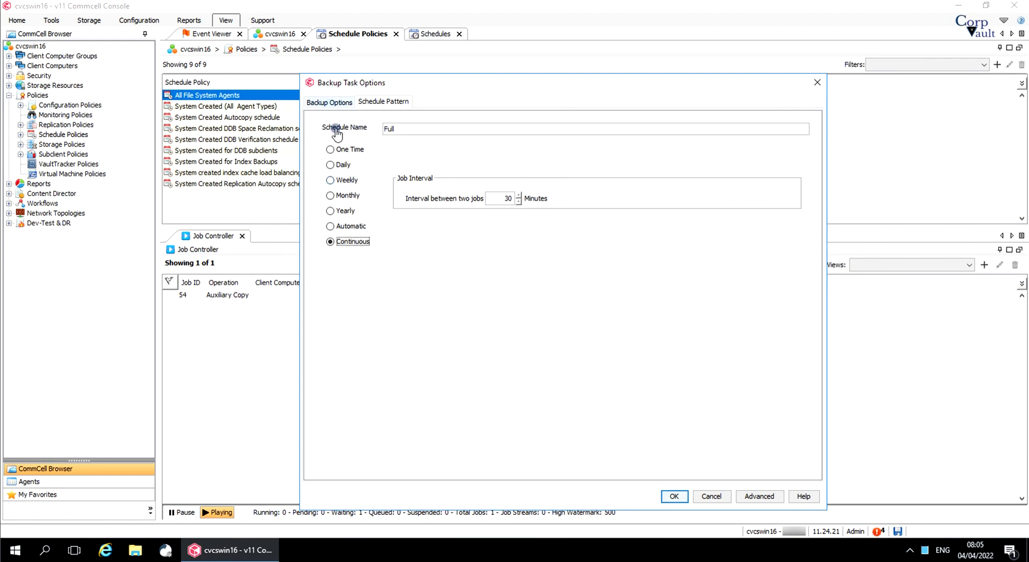
{"action": "left_click", "coordinate": [369, 102]}
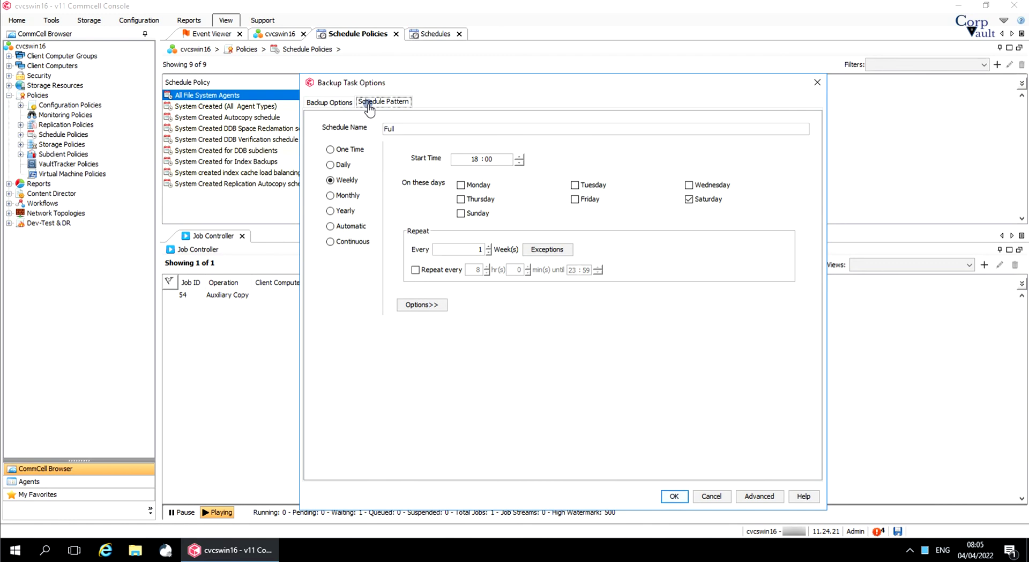